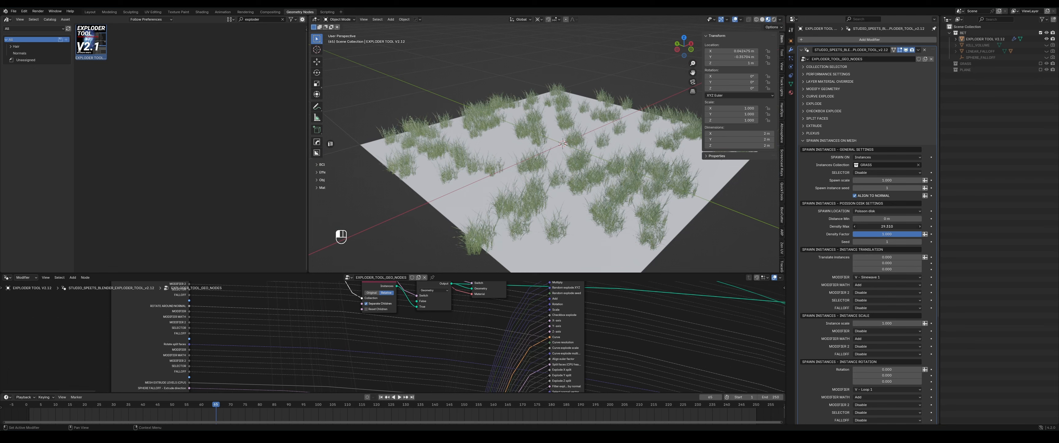
Step: Increase the Poisson disk Density Max to 600 so that the spawned grass fills the plane
left_click_drag(887, 226, 937, 226)
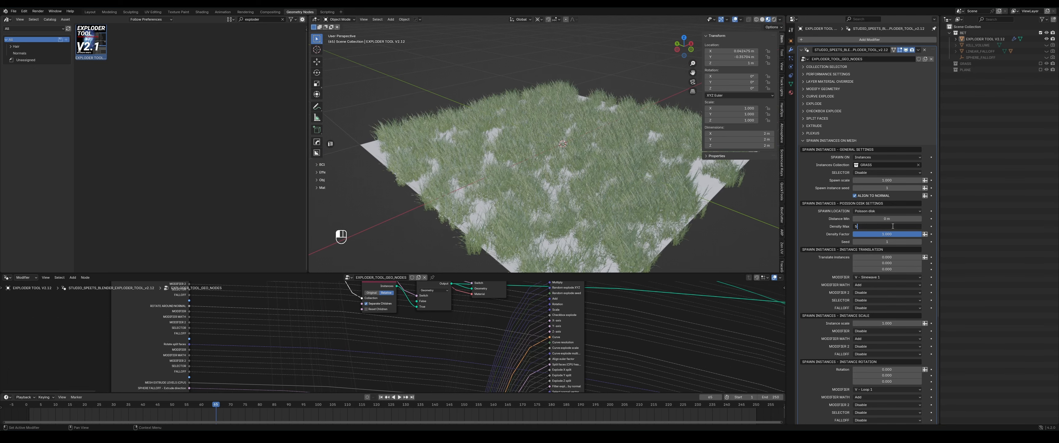
type("00")
key("Return")
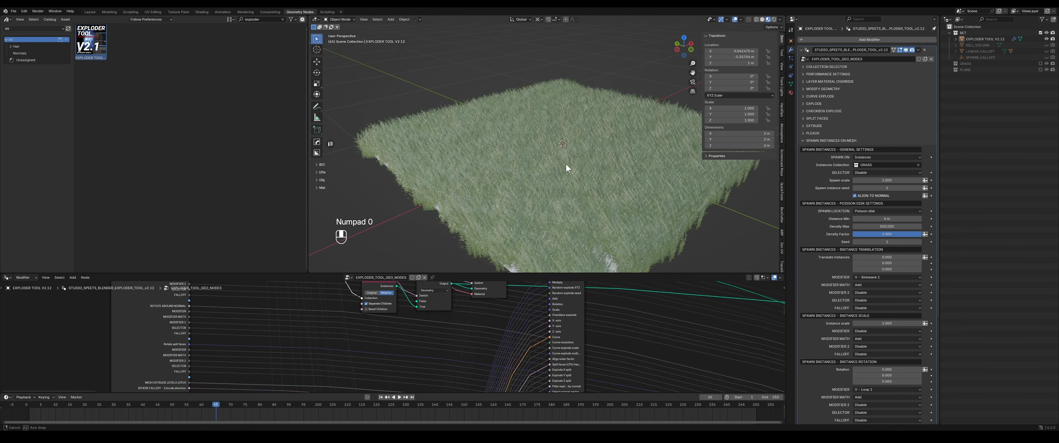
mouse_move(566, 165)
middle_mouse_down()
mouse_move(574, 186)
mouse_move(590, 156)
mouse_move(559, 170)
mouse_move(561, 157)
middle_mouse_up()
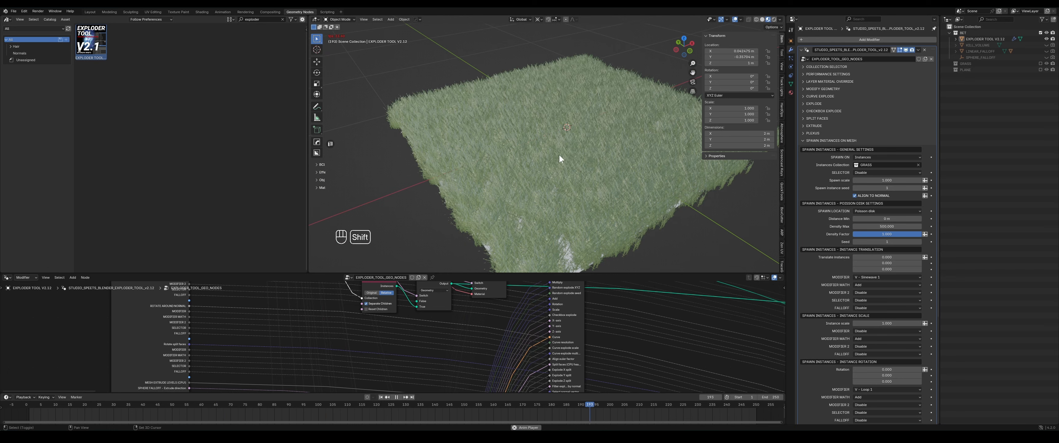
middle_click_drag(561, 153, 476, 112)
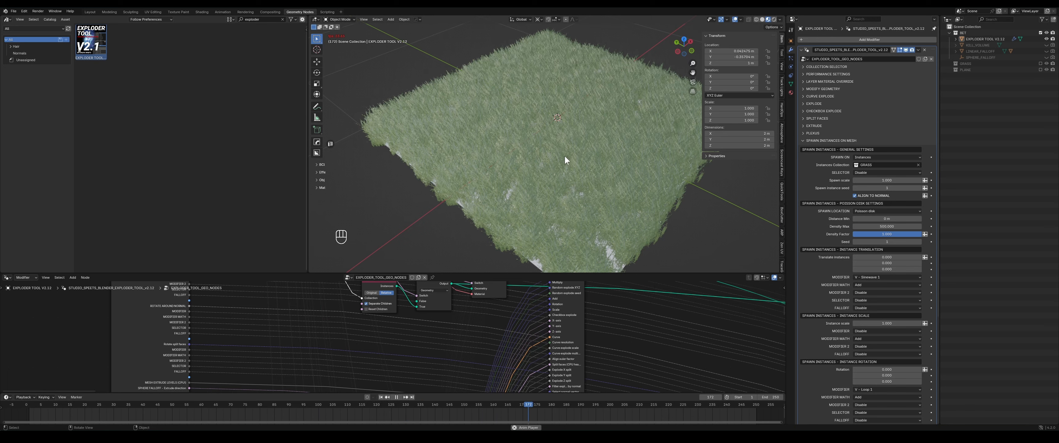
middle_click_drag(565, 158, 564, 149)
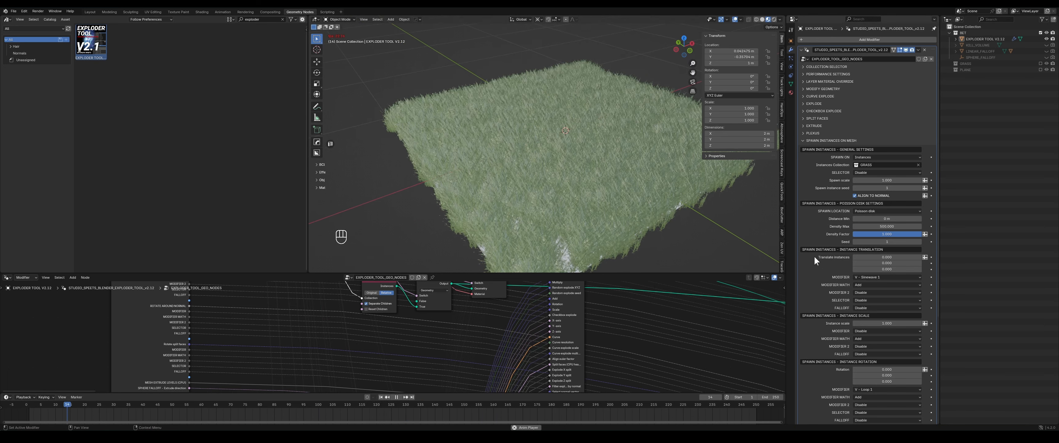
Step: Set the spawned instances' rotation to 1 on all three axes with the Loop modifier active
scroll(815, 256, "down", 3)
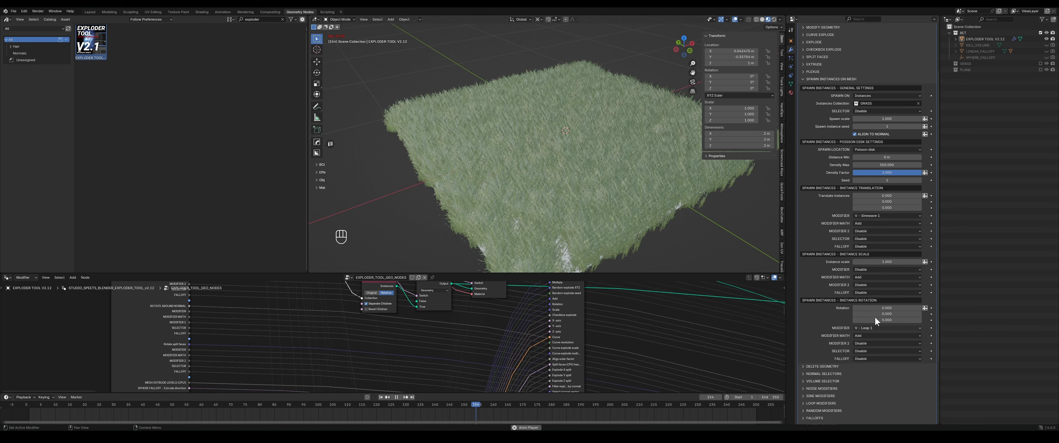
type("1")
key("Tab")
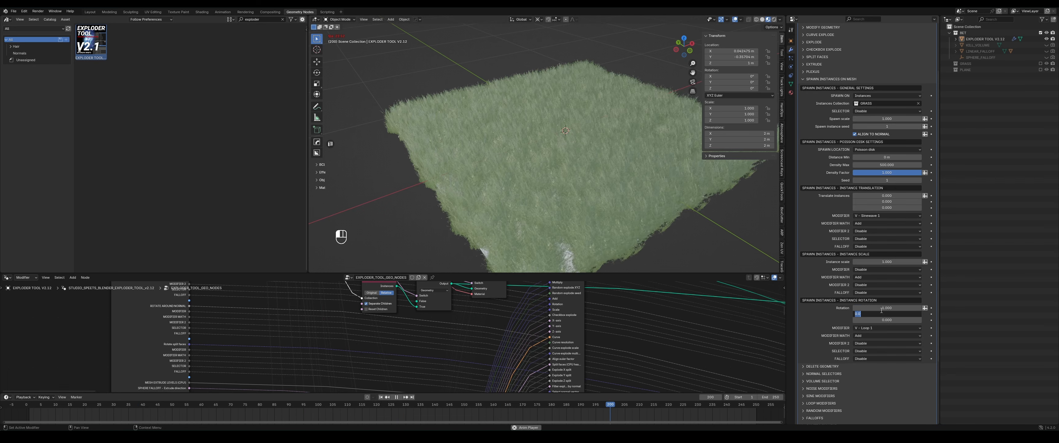
type("1")
key("Tab")
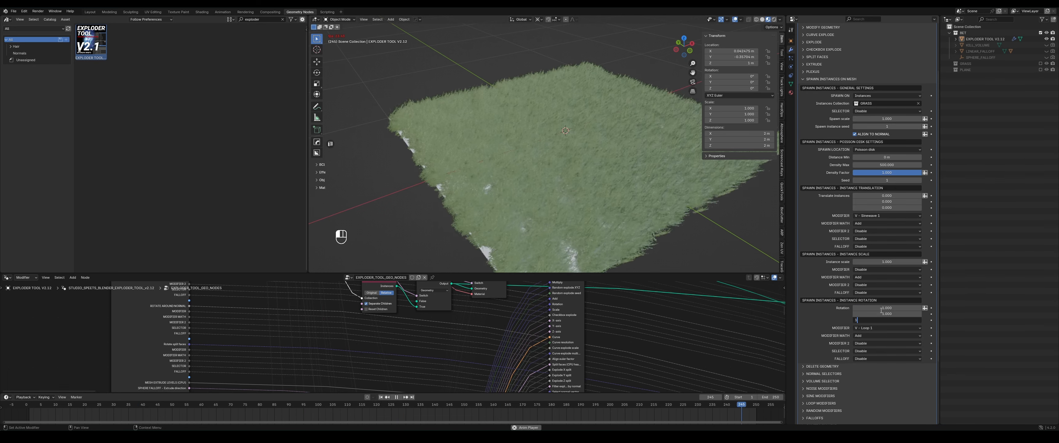
key("Return")
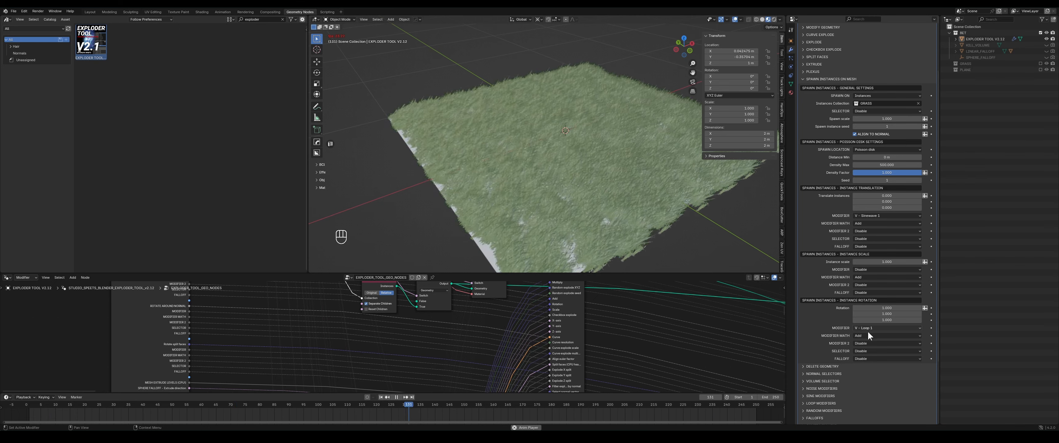
mouse_move(591, 176)
middle_mouse_down()
mouse_move(607, 163)
mouse_move(591, 169)
mouse_move(590, 183)
middle_mouse_up()
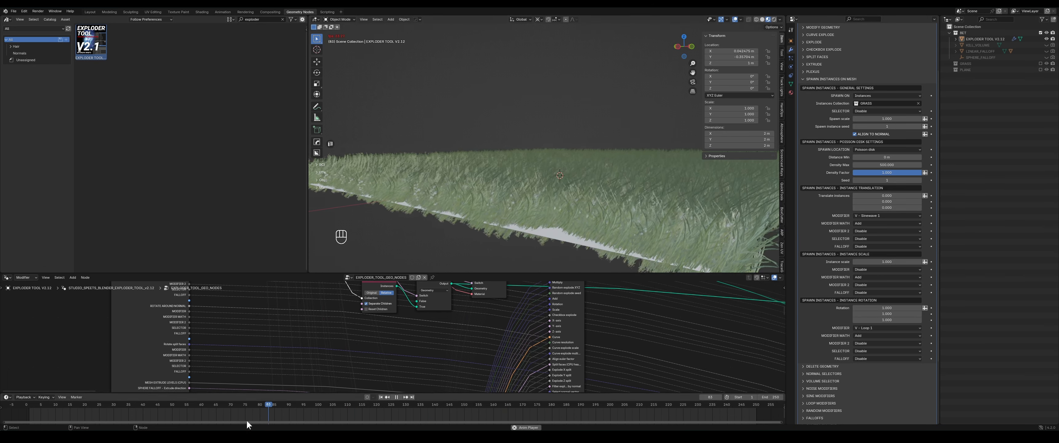
Step: Change the instance rotation modifier of the spawned grass to V - Noise 1
left_click(870, 328)
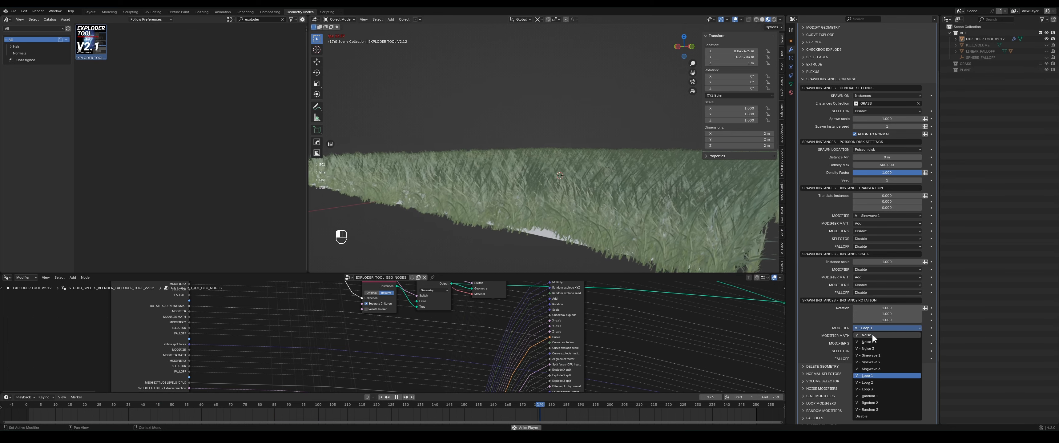
left_click(872, 334)
scroll(516, 180, "down", 3)
middle_click_drag(514, 156, 501, 184)
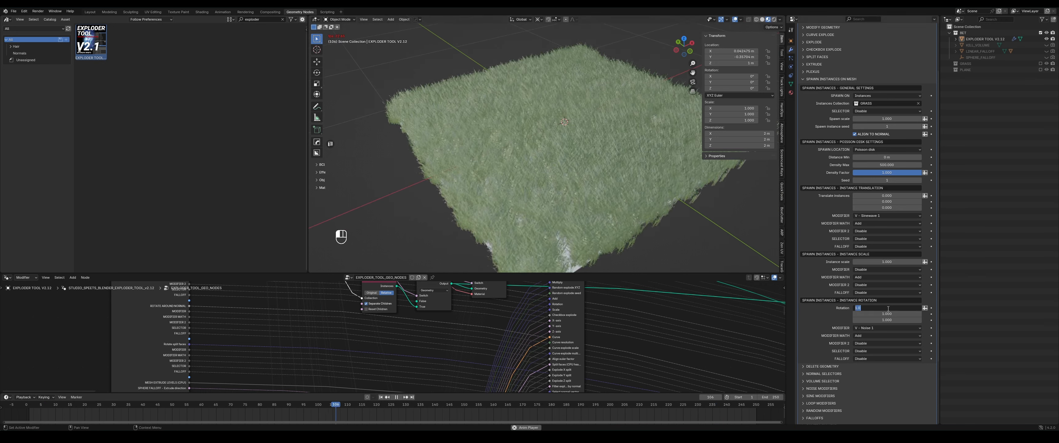
Step: Increase the noise-driven instance rotation of the grass to 3
type("3")
key("Tab")
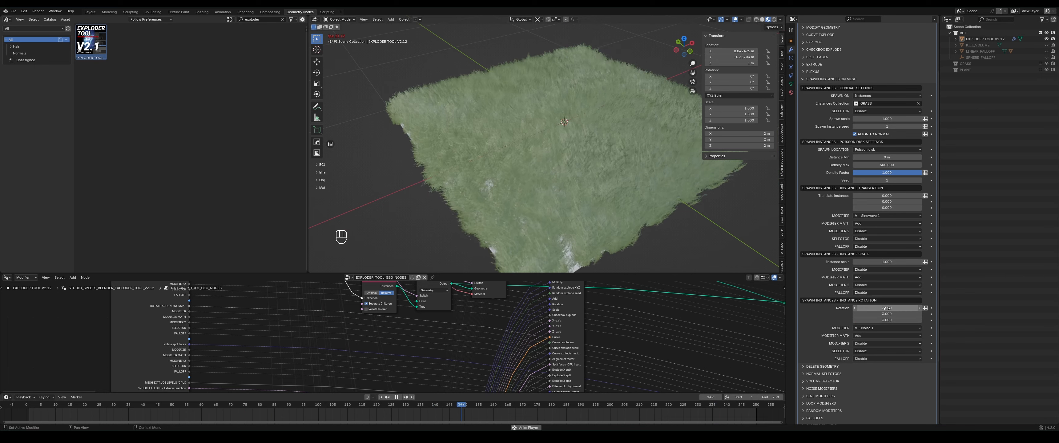
middle_click_drag(517, 187, 570, 161)
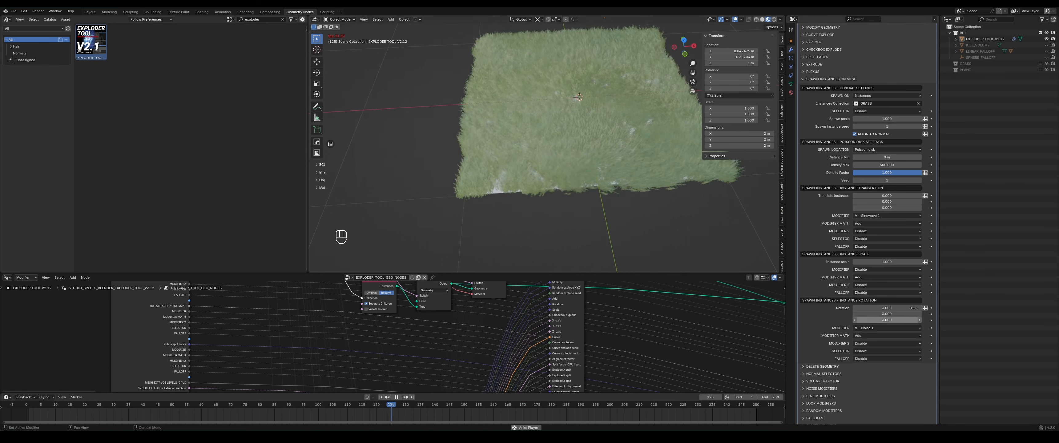
middle_click_drag(583, 122, 503, 154)
scroll(503, 156, "up", 4)
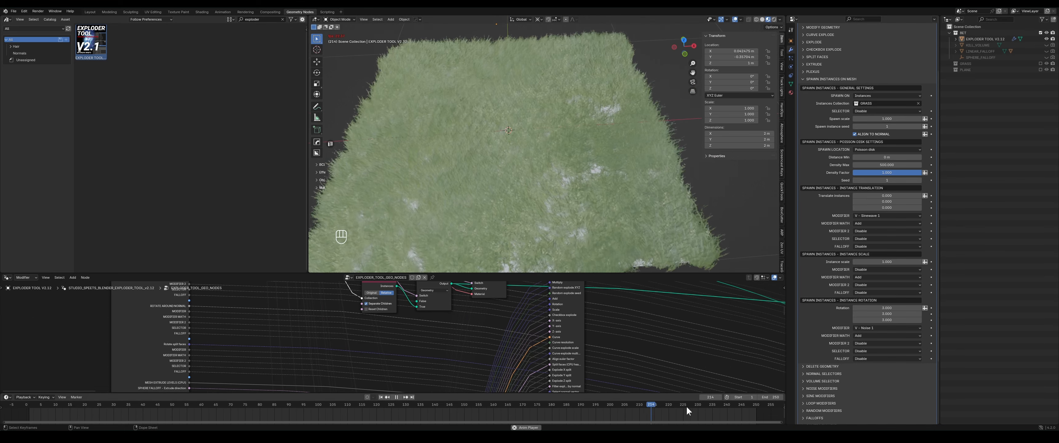
middle_click_drag(496, 212, 574, 172)
scroll(535, 192, "down", 3)
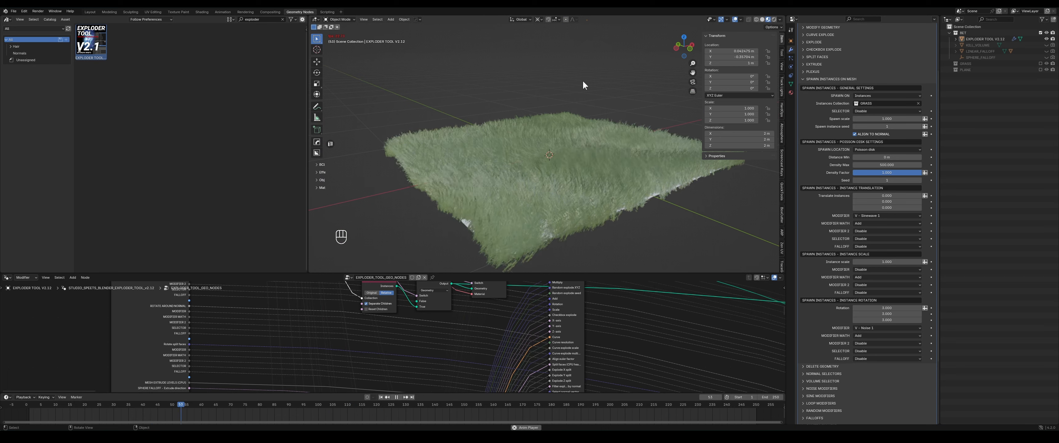
middle_click_drag(494, 168, 593, 201)
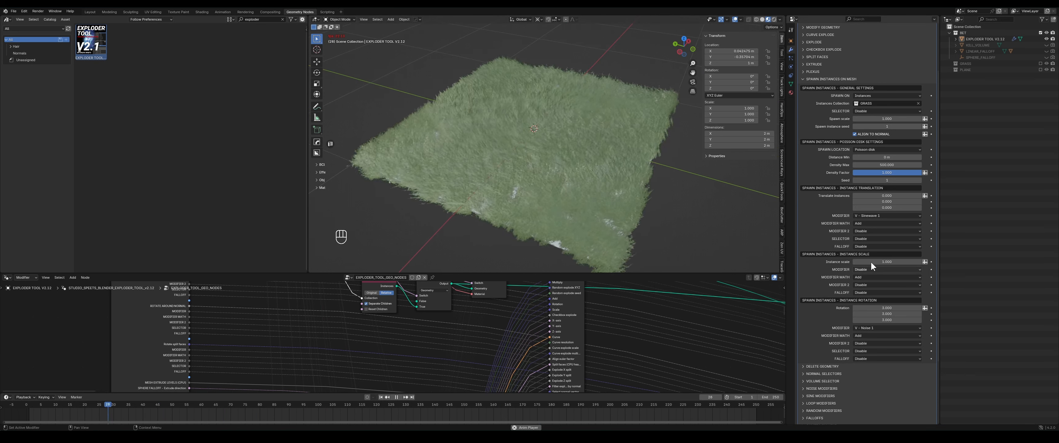
Step: Try V - Noise 1 as the instance scale modifier and raise the instance scale to about 7.4
mouse_move(892, 262)
left_mouse_down()
mouse_move(901, 262)
mouse_move(855, 263)
mouse_move(890, 262)
left_mouse_up()
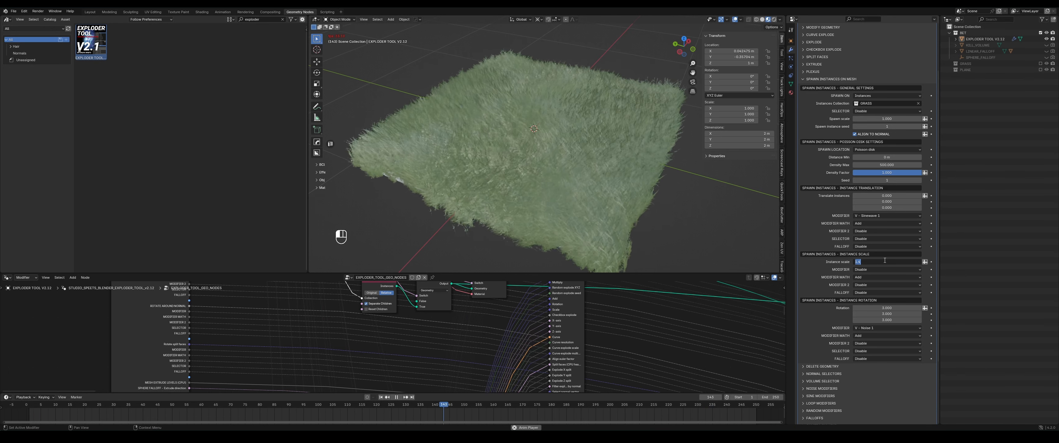
key("Return")
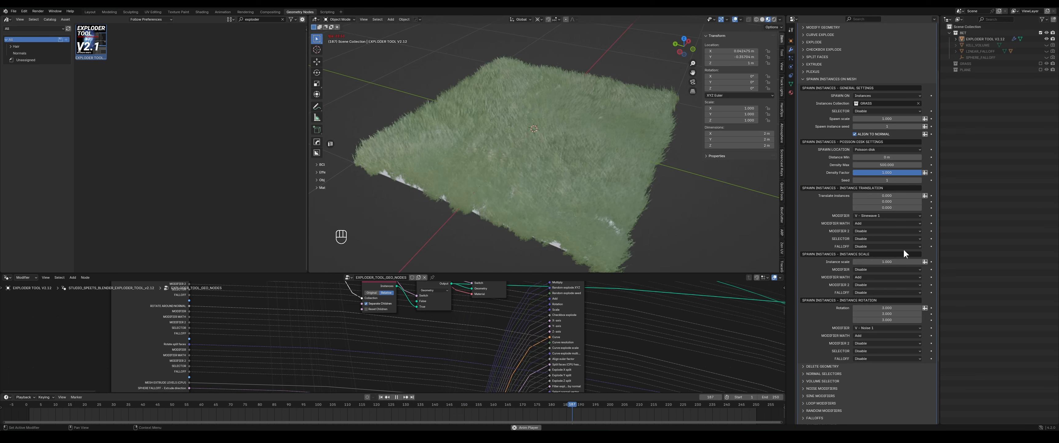
scroll(840, 276, "down", 1)
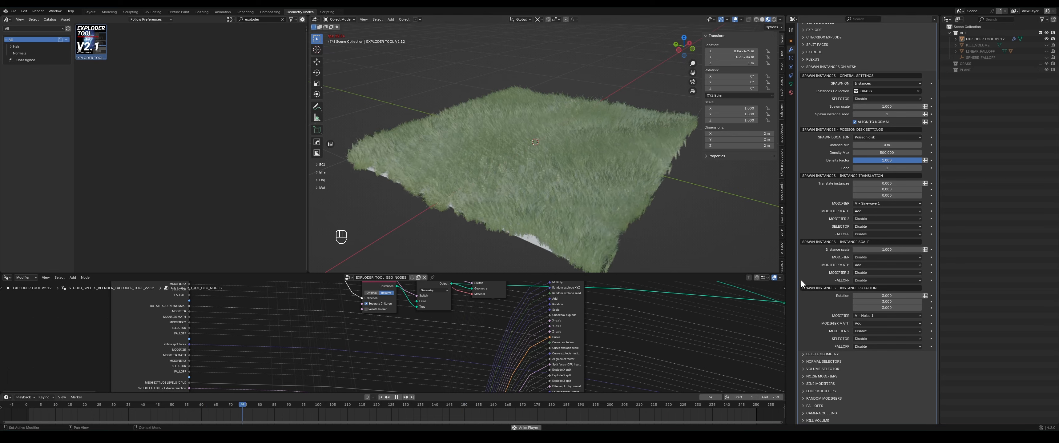
left_click(868, 257)
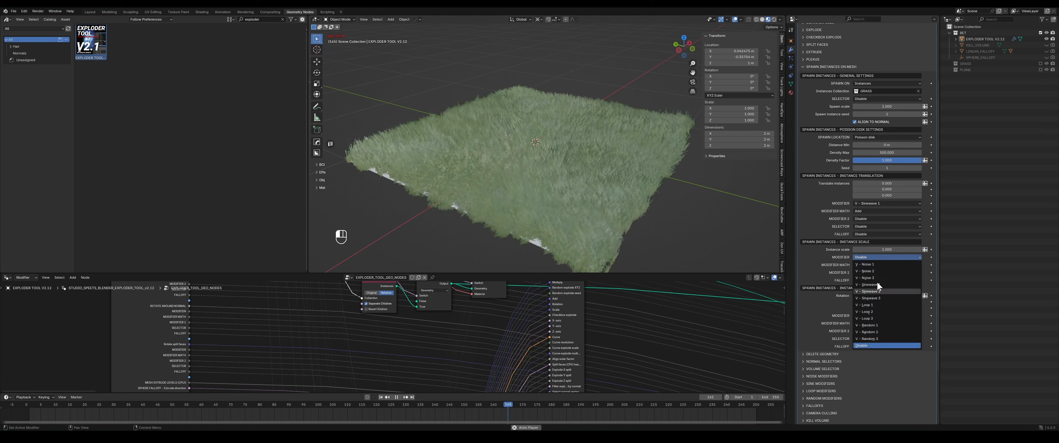
left_click(874, 265)
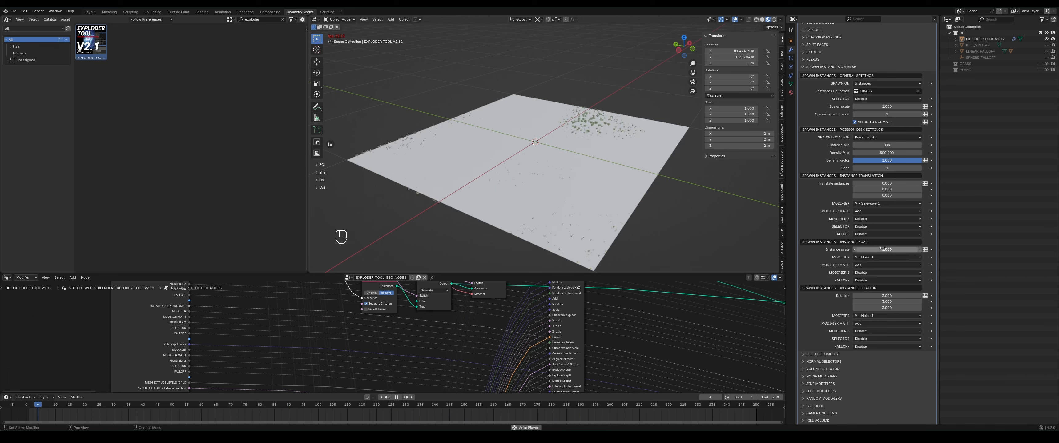
left_click_drag(881, 249, 927, 249)
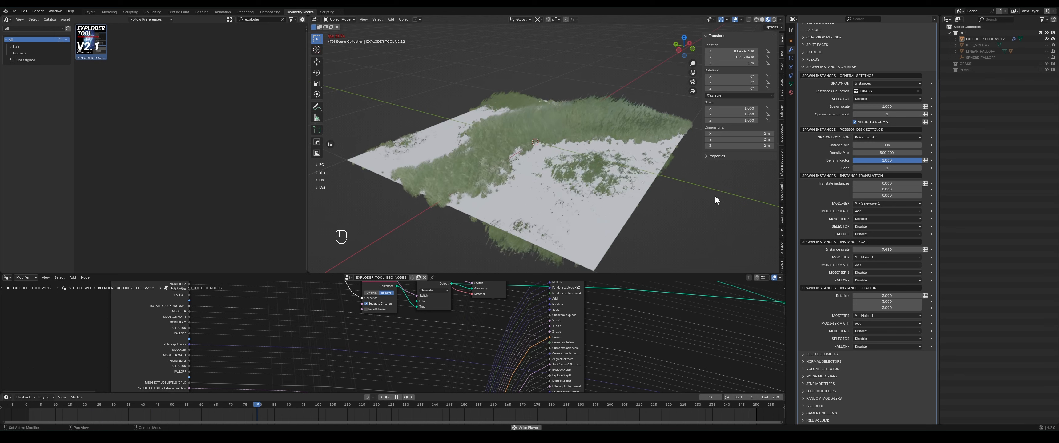
middle_click_drag(600, 164, 581, 147)
Step: Change the instance scale modifier to V - Random 1 and set the instance scale to 1
left_click(878, 257)
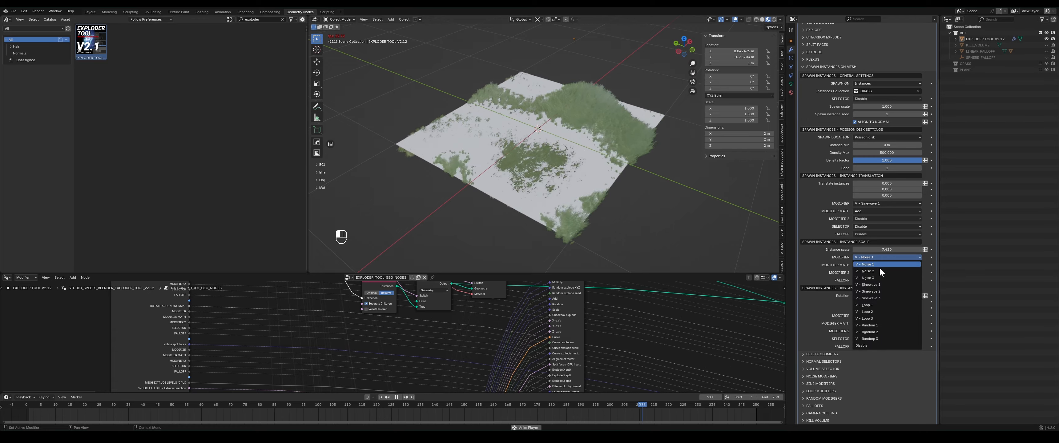
left_click(871, 325)
scroll(504, 163, "down", 5)
middle_click_drag(504, 163, 573, 173)
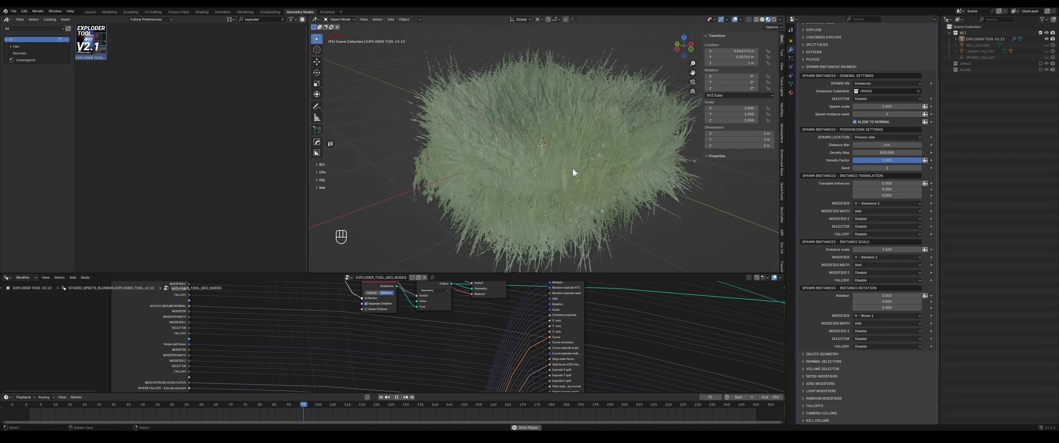
double_click(878, 250)
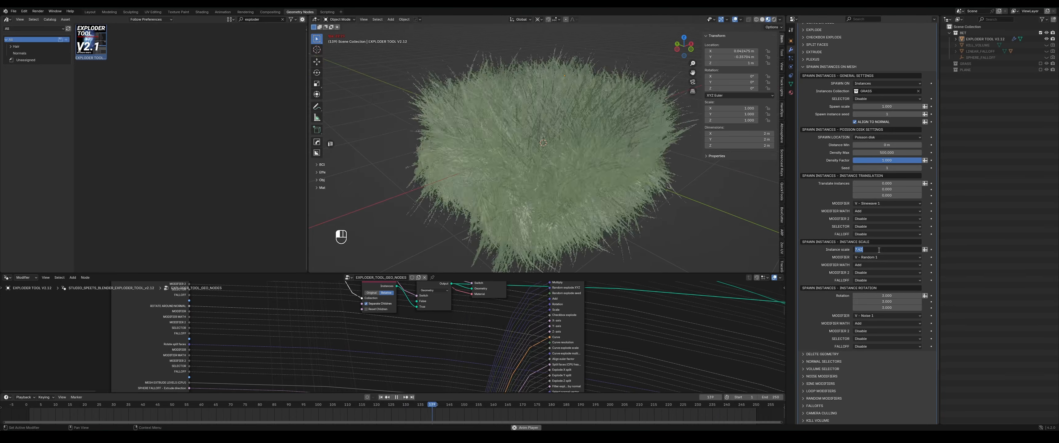
type("1")
key("Return")
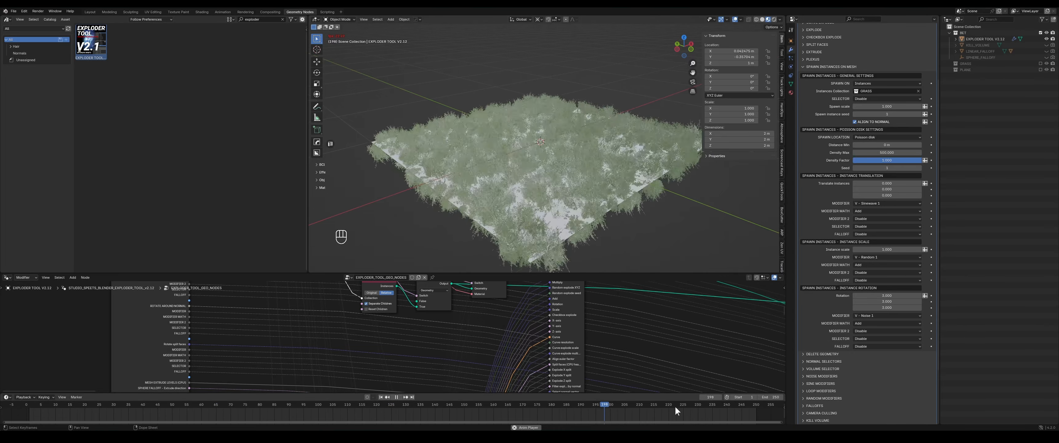
Step: In the Random Modifiers settings, set Slow seed change 1 of the Random 1 modifier to 0
scroll(836, 222, "down", 5)
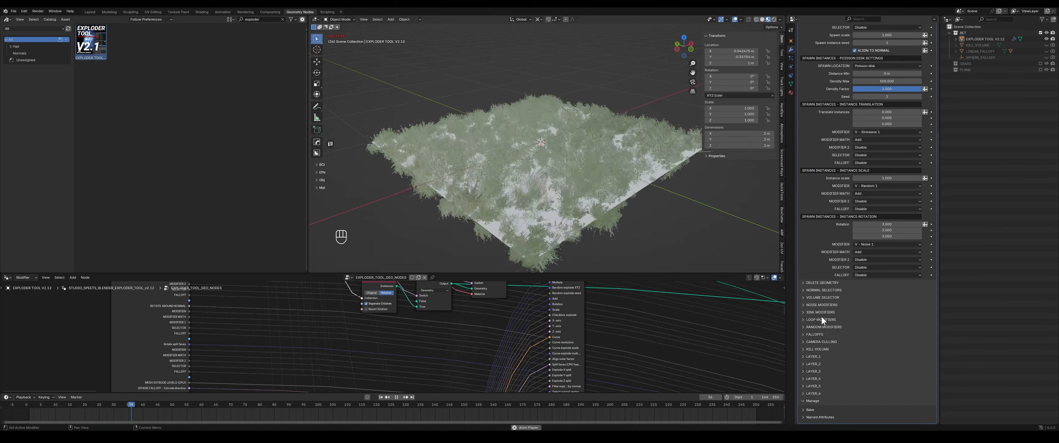
left_click(816, 328)
scroll(816, 327, "down", 4)
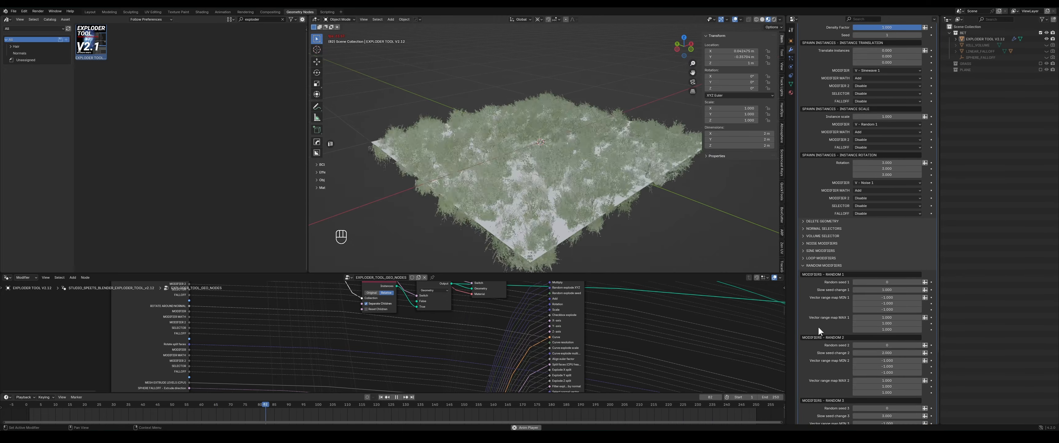
scroll(886, 154, "up", 2)
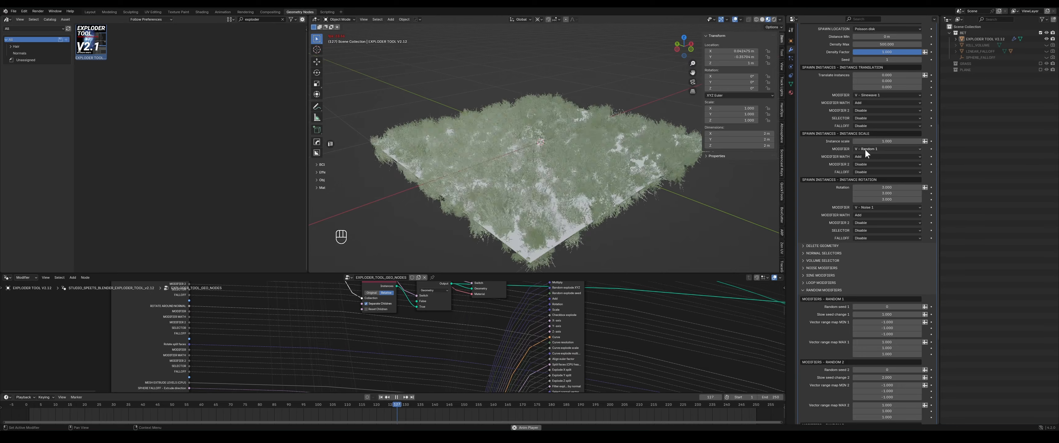
scroll(839, 227, "down", 3)
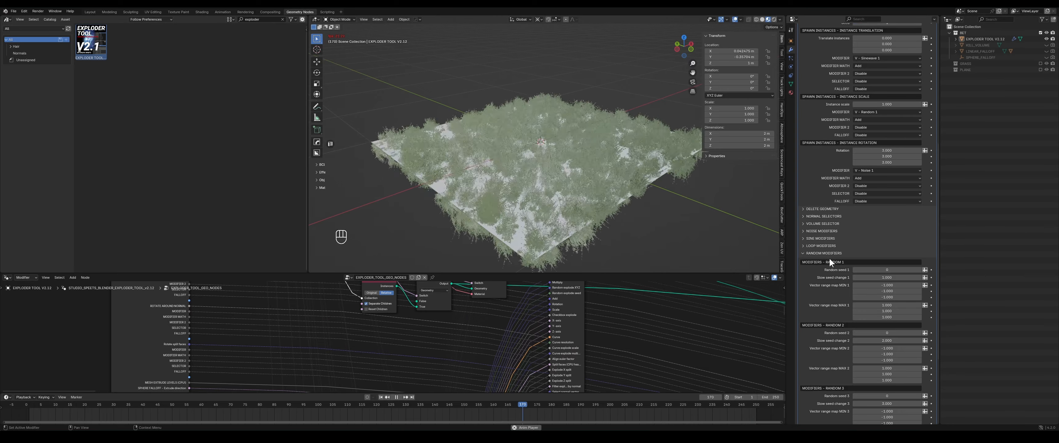
scroll(835, 287, "down", 1)
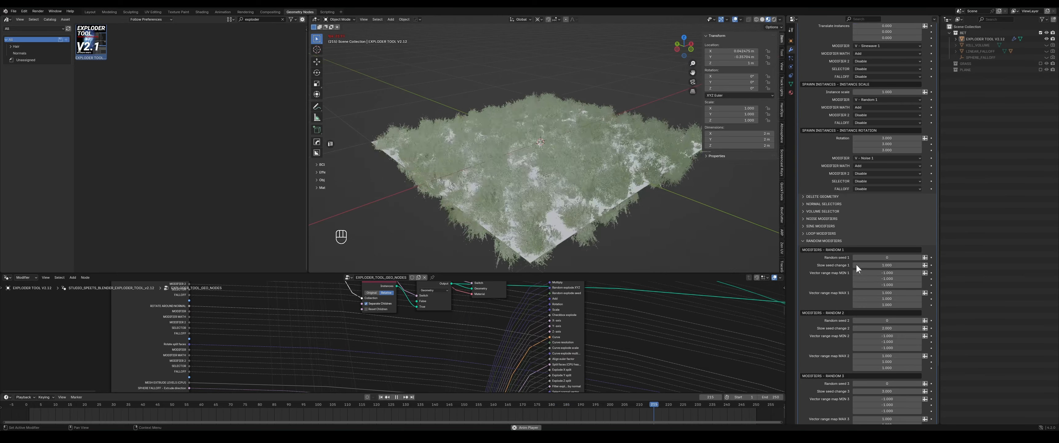
left_click(889, 265)
type("0")
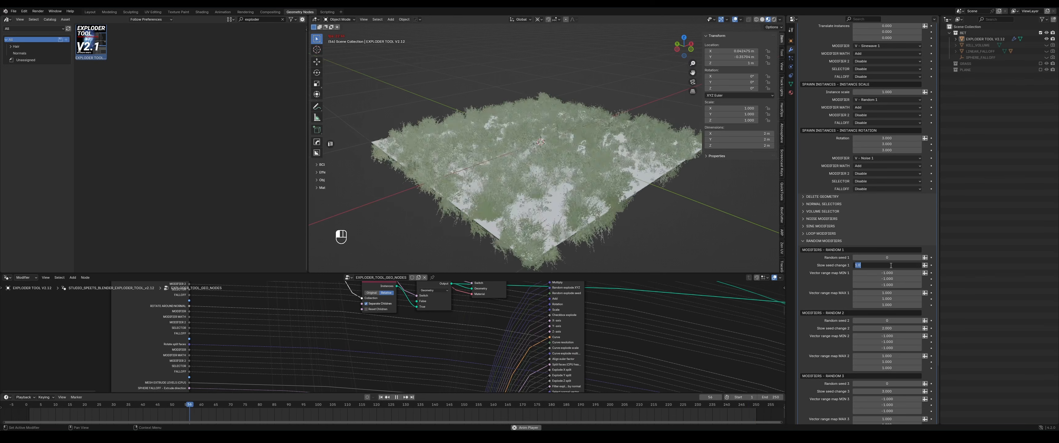
key("Return")
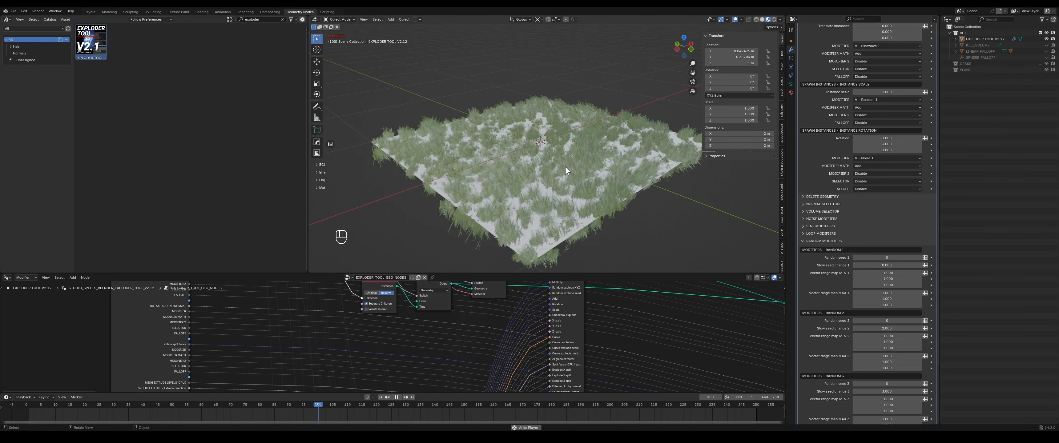
middle_click_drag(559, 172, 566, 171)
scroll(568, 166, "up", 4)
scroll(566, 171, "down", 4)
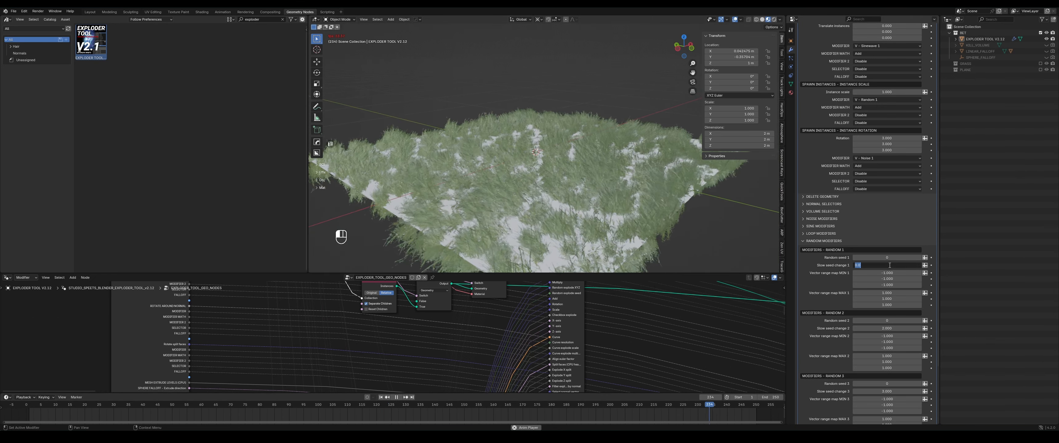
Step: Try Slow seed change 1 values of 0.58 and about 27.7 on the Random 1 modifier and reset it to 0
type("0.58")
key("Return")
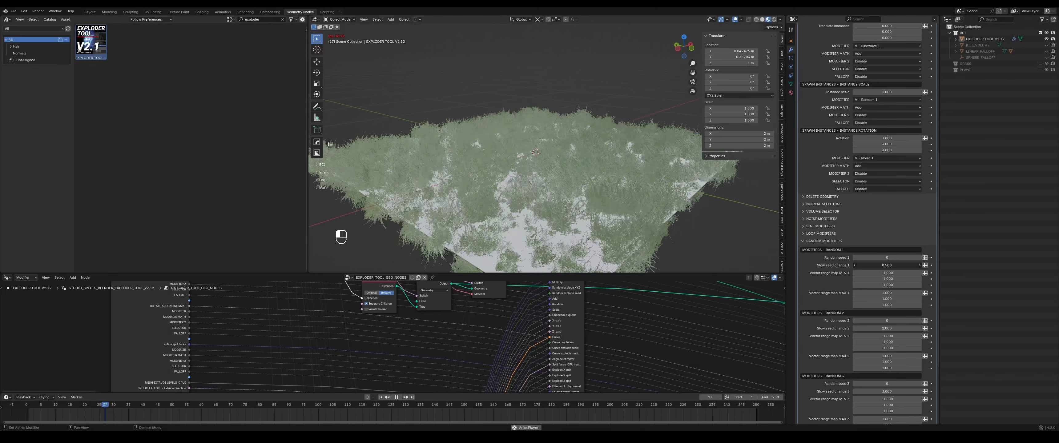
left_click_drag(890, 266, 912, 266)
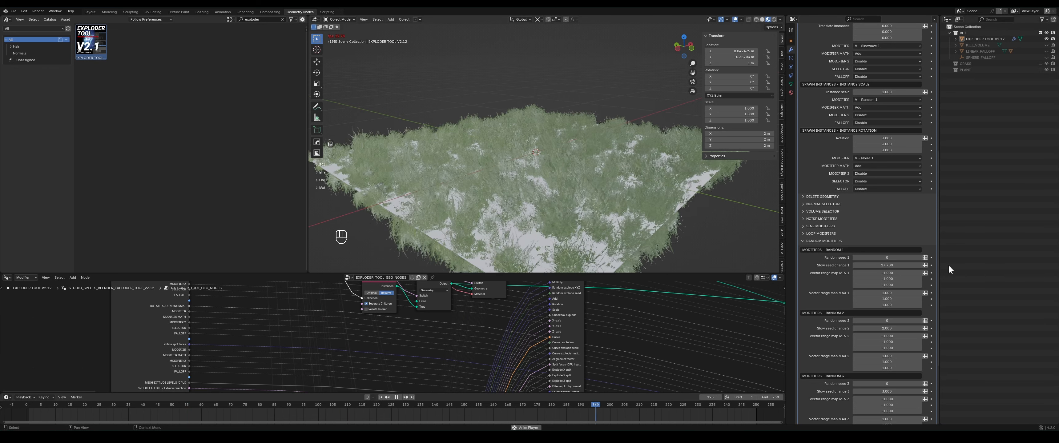
left_click(905, 264)
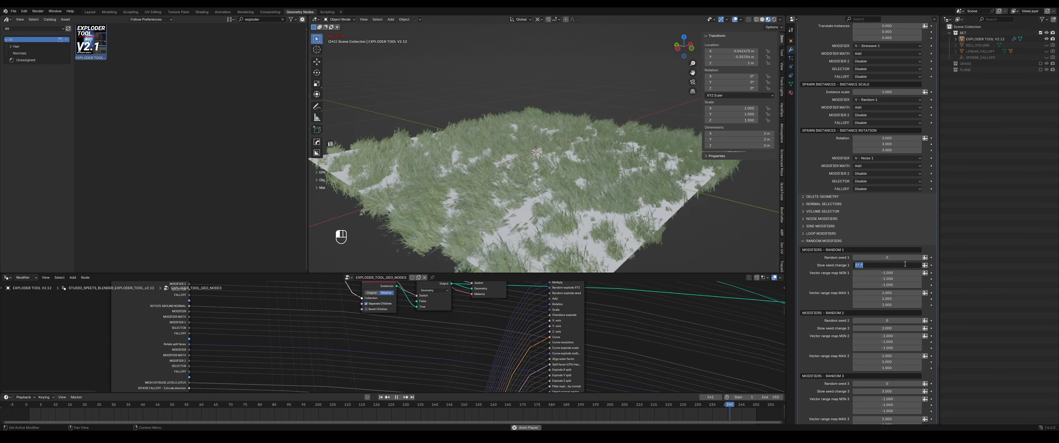
type("0")
key("Return")
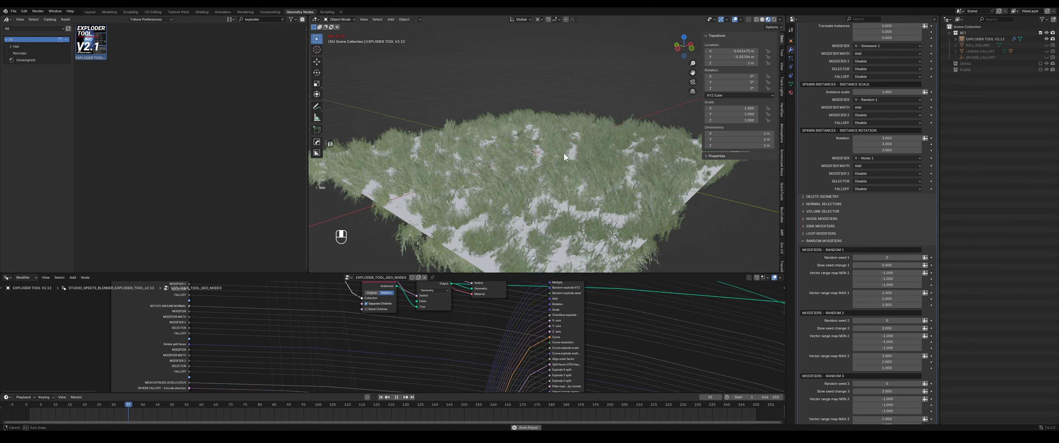
Step: Examine the grass on the plane from low side angles and from above, and collapse the Random Modifiers settings
middle_click_drag(564, 152, 547, 128)
middle_click_drag(550, 122, 549, 143)
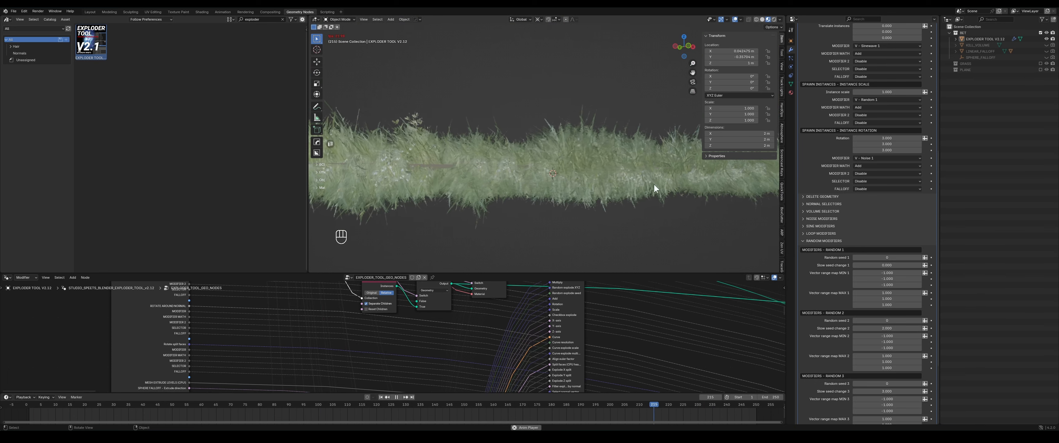
middle_click_drag(580, 175, 585, 172)
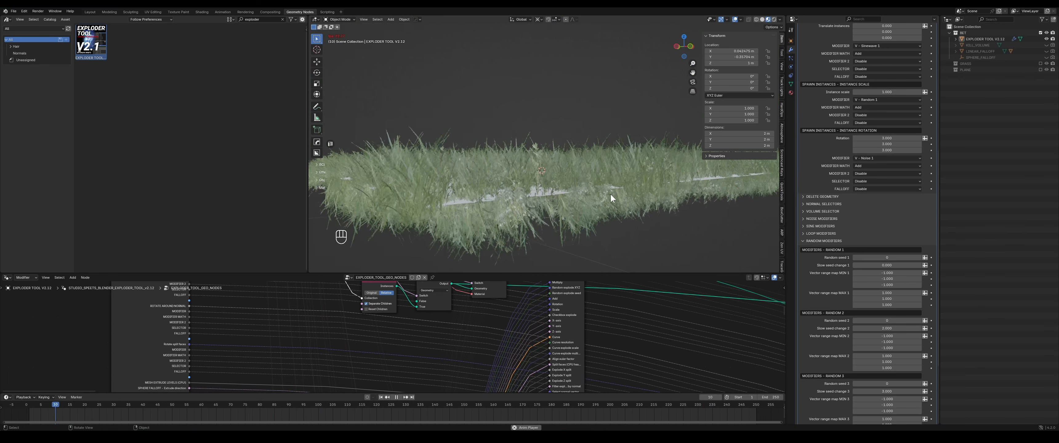
scroll(610, 194, "down", 1)
scroll(820, 243, "up", 1)
left_click(820, 252)
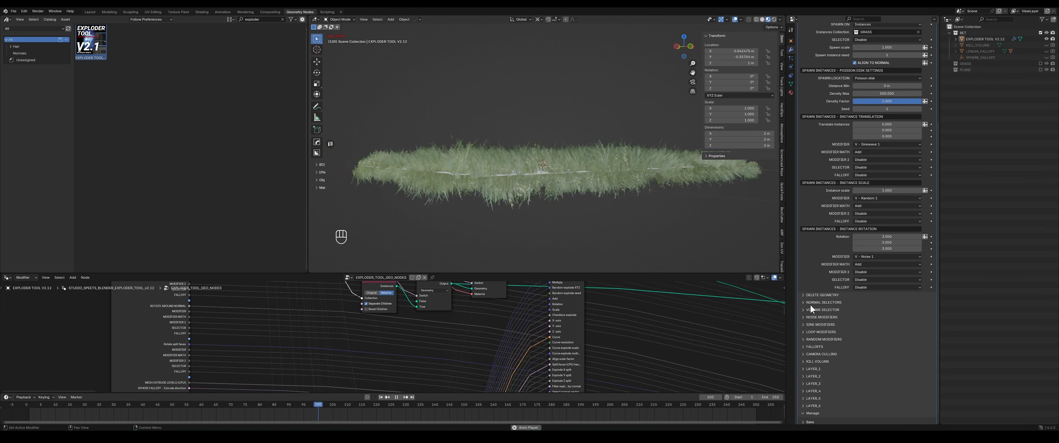
scroll(817, 287, "down", 1)
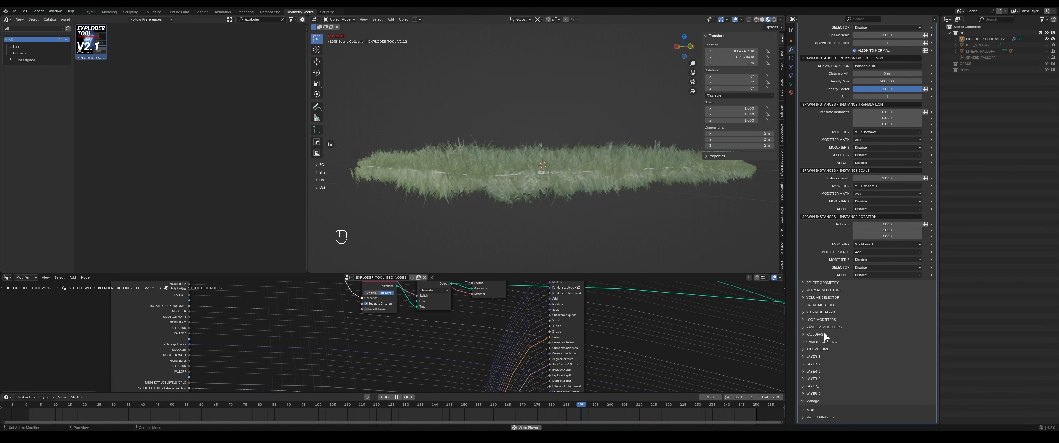
mouse_move(532, 175)
middle_mouse_down()
mouse_move(542, 193)
mouse_move(538, 147)
mouse_move(536, 182)
middle_mouse_up()
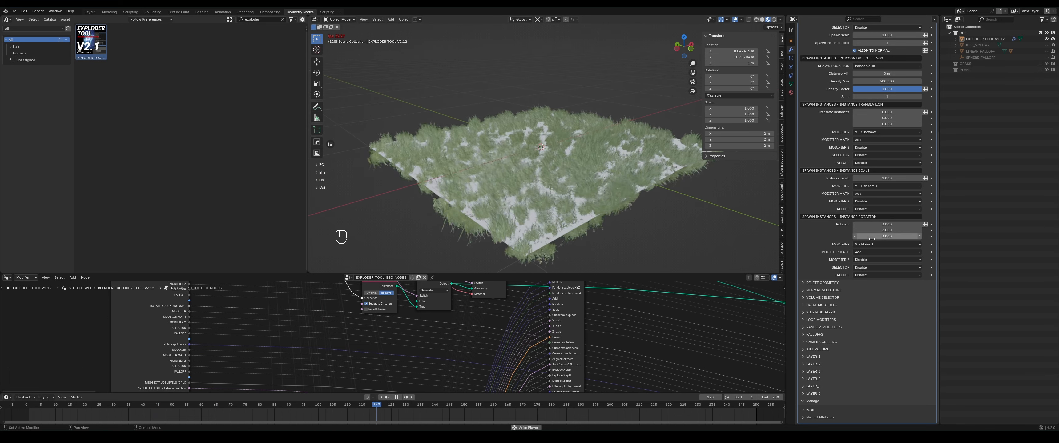
Step: Disable the instance scale modifier for comparison and restore it to V - Random 1
left_click(869, 186)
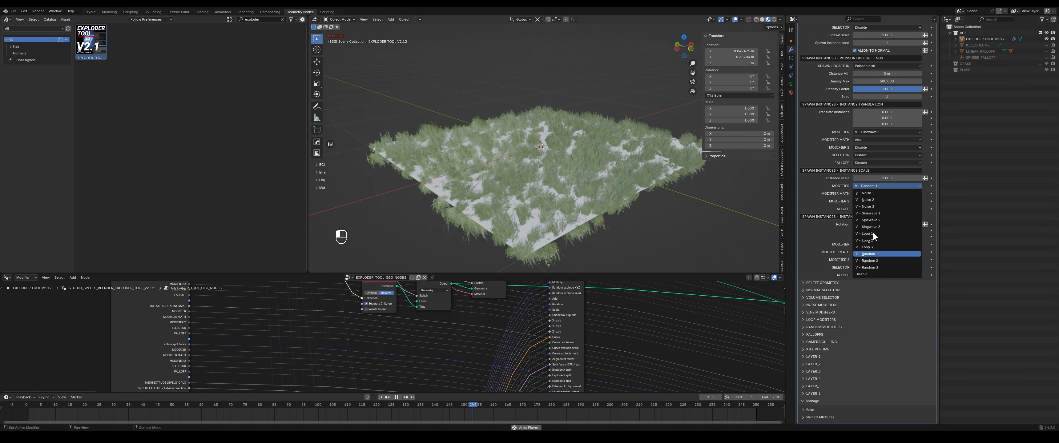
left_click(867, 272)
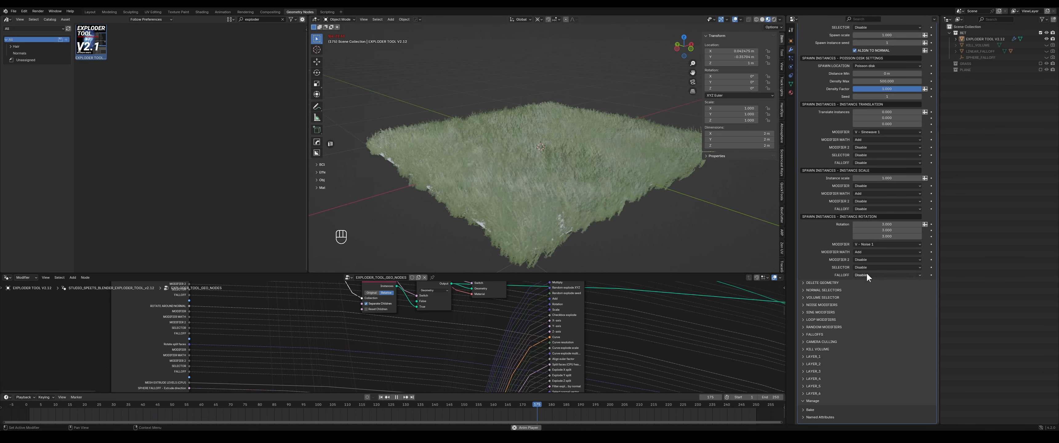
left_click(867, 185)
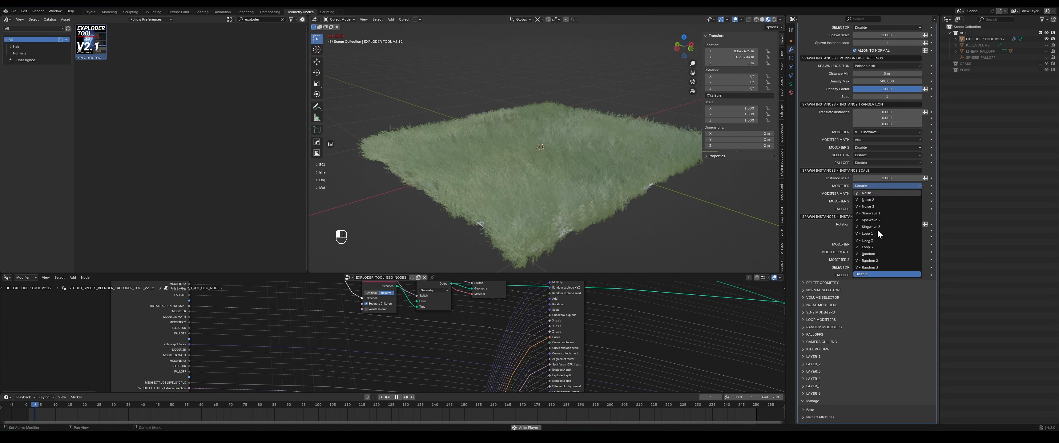
left_click(878, 250)
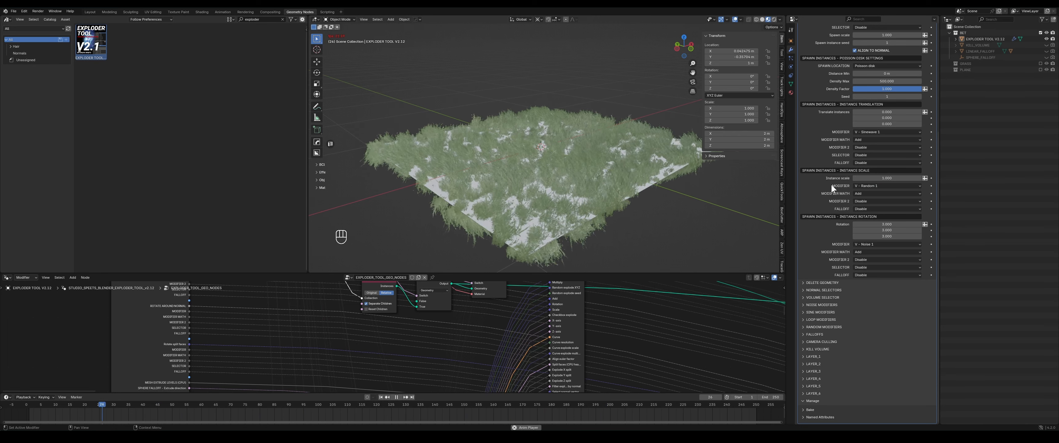
Step: In the Random Modifiers settings, set all three Vector range map MIN 1 values of Random 1 to 0 and check the grass direction
left_click(819, 327)
scroll(823, 323, "down", 3)
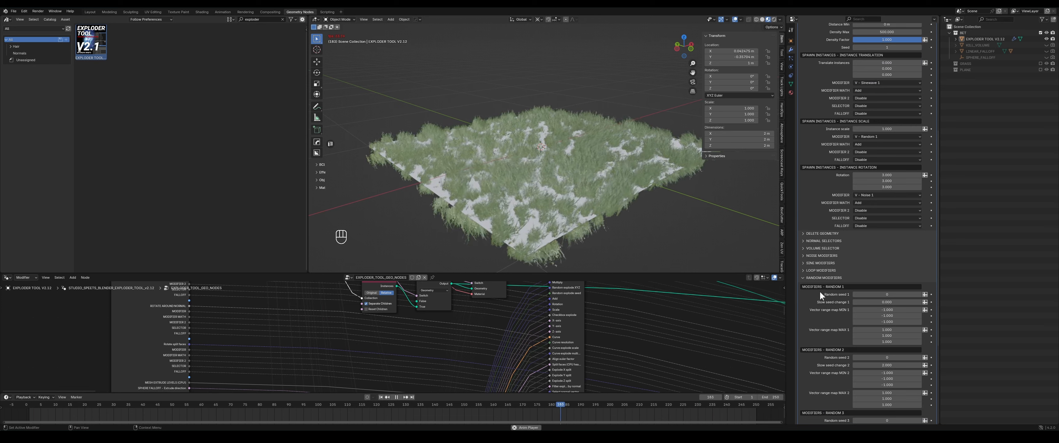
scroll(820, 292, "down", 2)
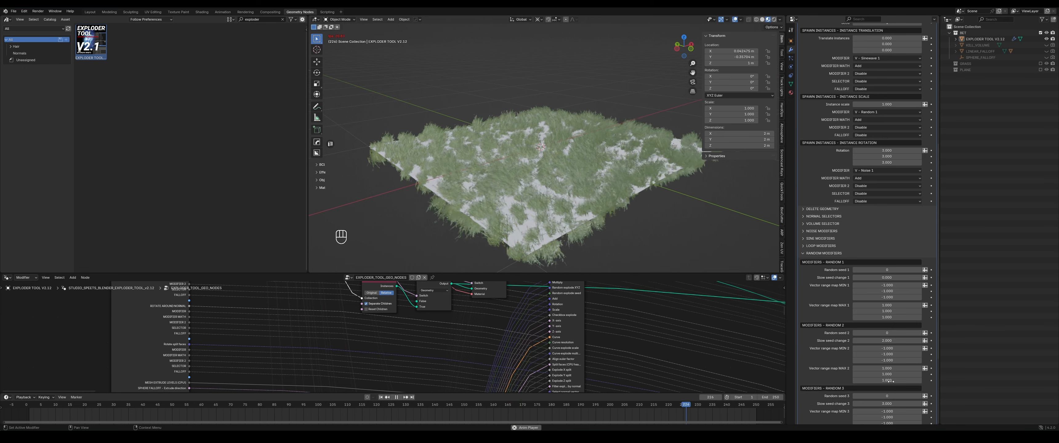
scroll(815, 216, "down", 4)
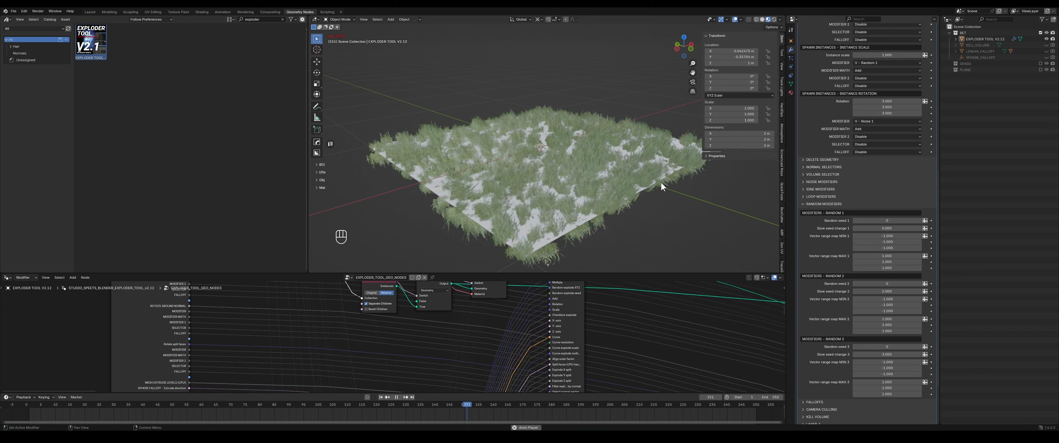
middle_click_drag(626, 163, 626, 147)
mouse_move(565, 169)
middle_mouse_down()
mouse_move(567, 147)
mouse_move(566, 182)
middle_mouse_up()
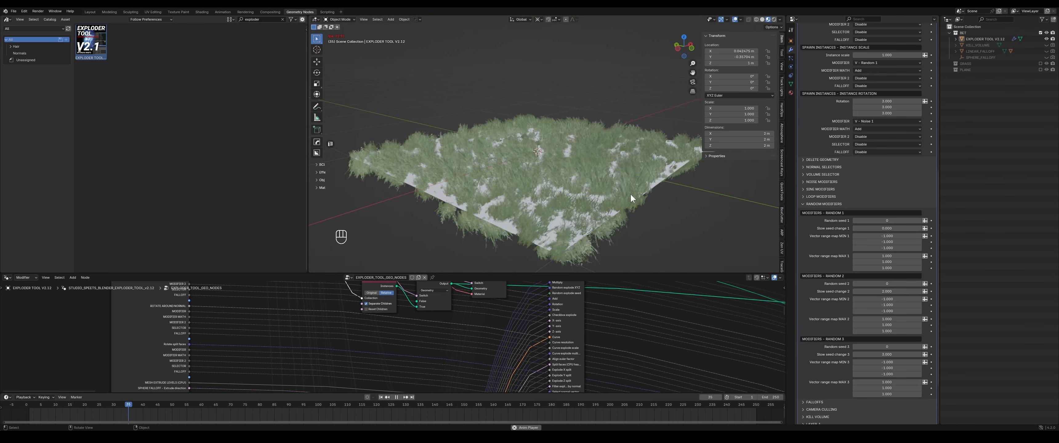
scroll(863, 172, "up", 1)
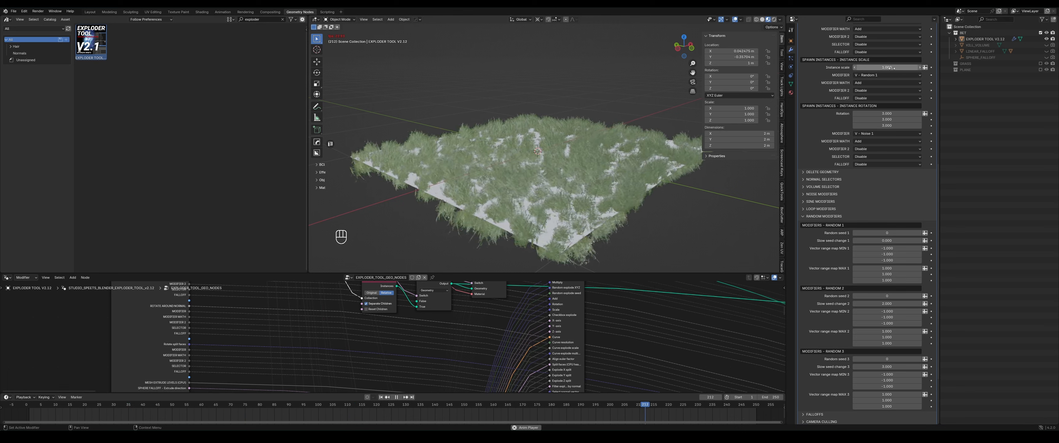
middle_click_drag(626, 162, 606, 202)
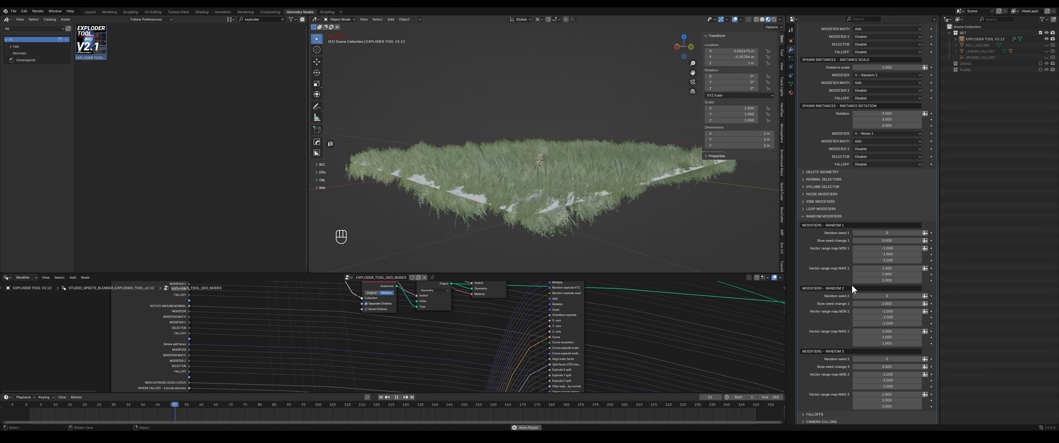
left_click(895, 248)
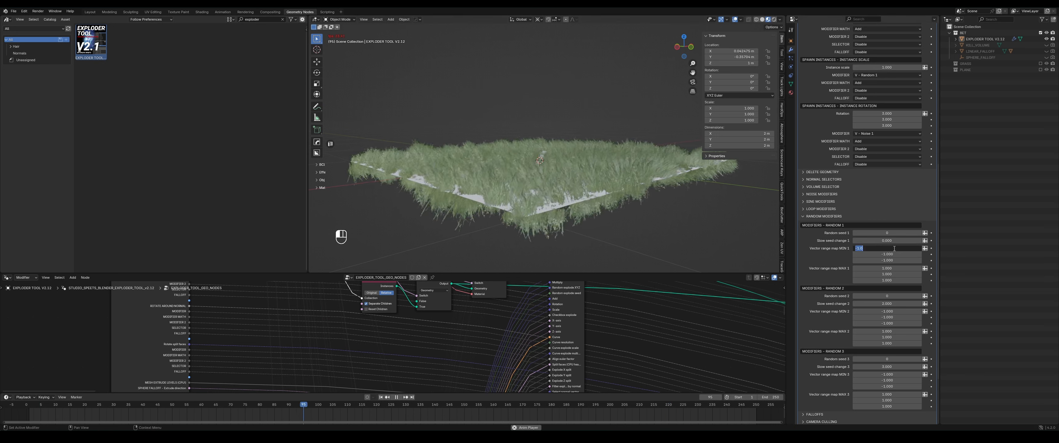
key("Return")
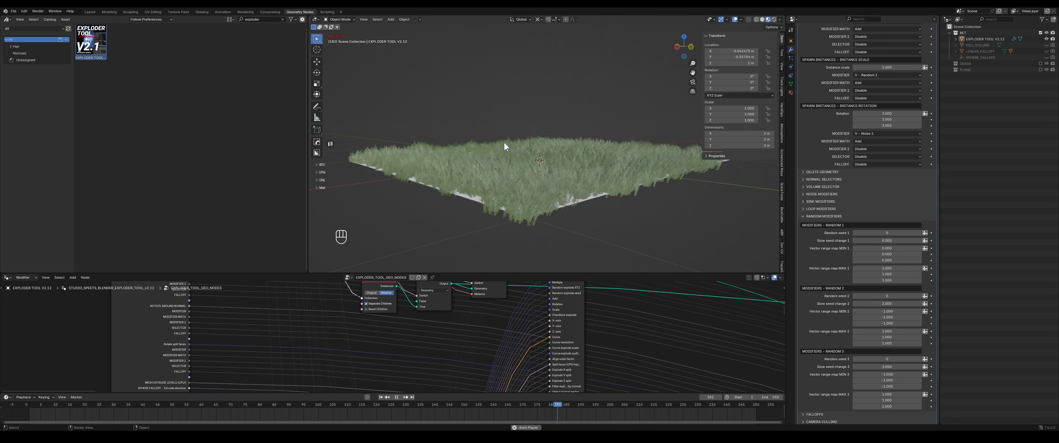
middle_click_drag(504, 146, 539, 125)
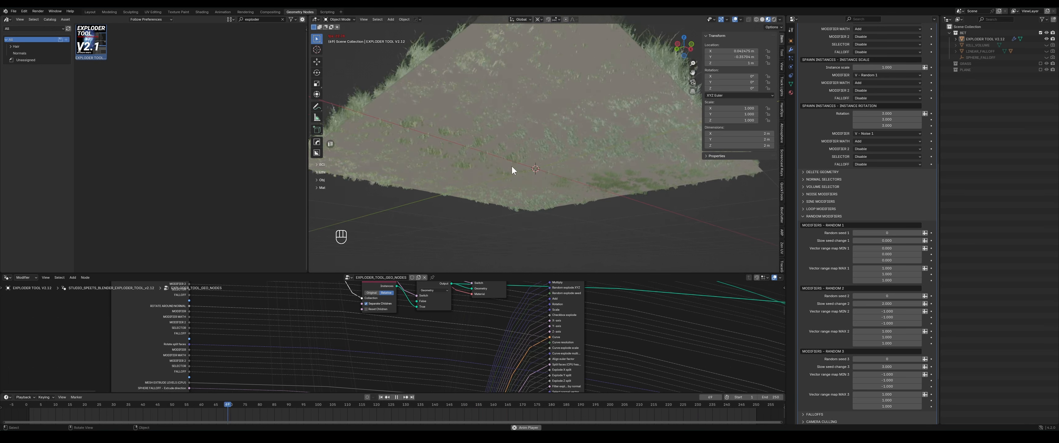
middle_click_drag(512, 170, 531, 159)
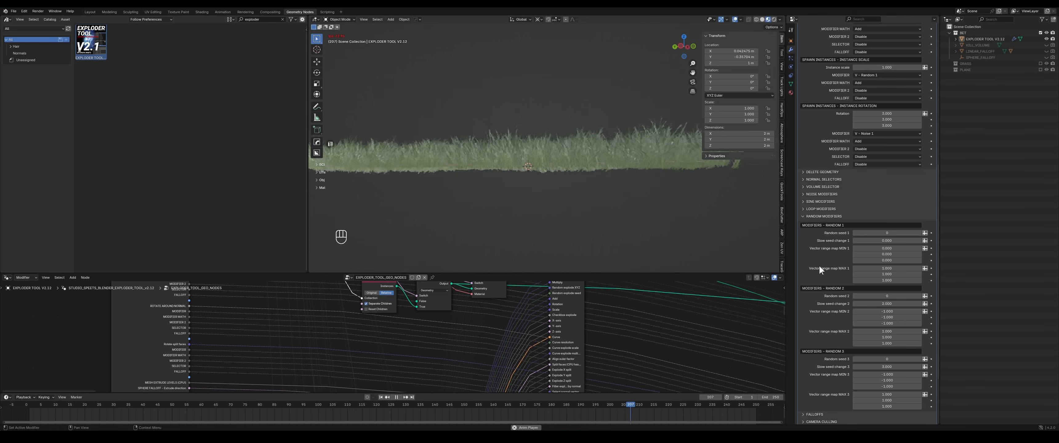
left_click(827, 216)
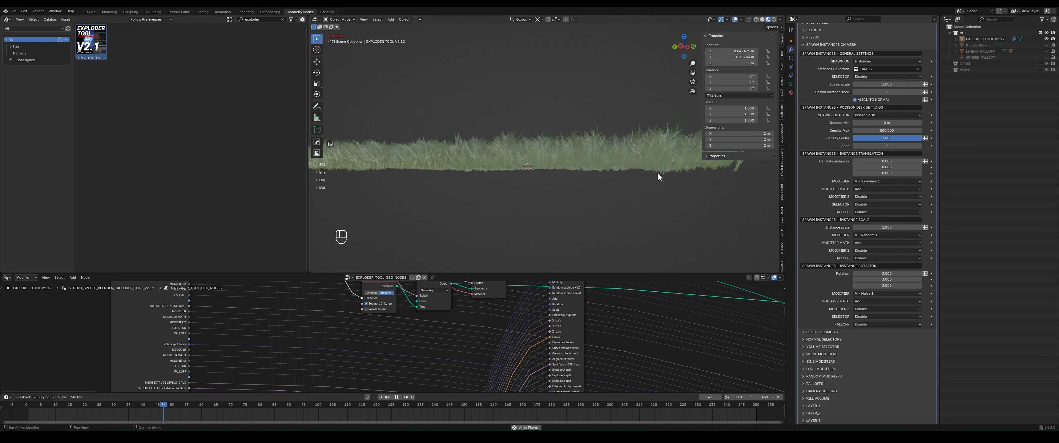
Step: Try raising the grass along Z with Translate instances and set the instance translation modifier to Disable
middle_click_drag(580, 160, 576, 168)
left_click_drag(884, 175, 896, 173)
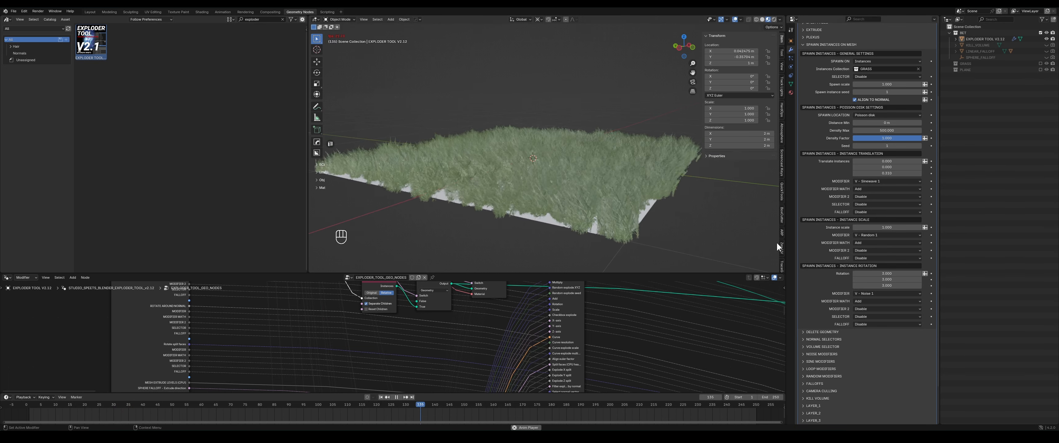
middle_click_drag(533, 148, 555, 133)
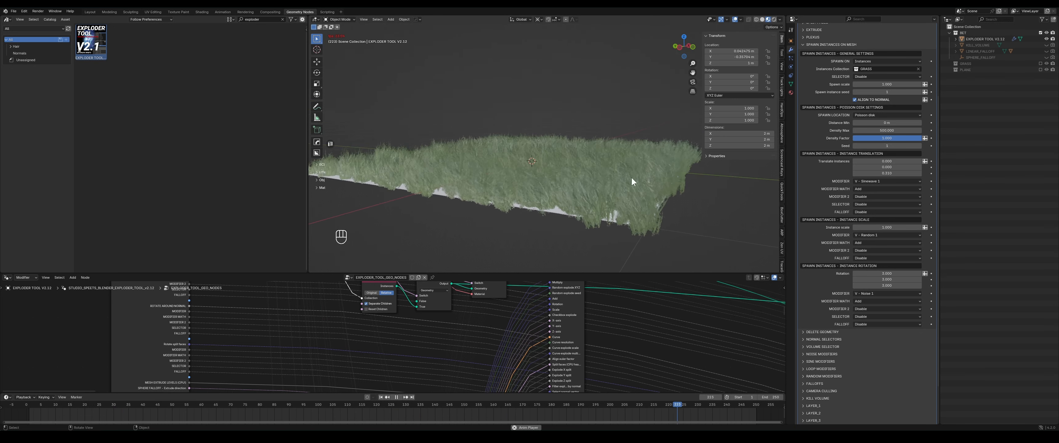
left_click(869, 181)
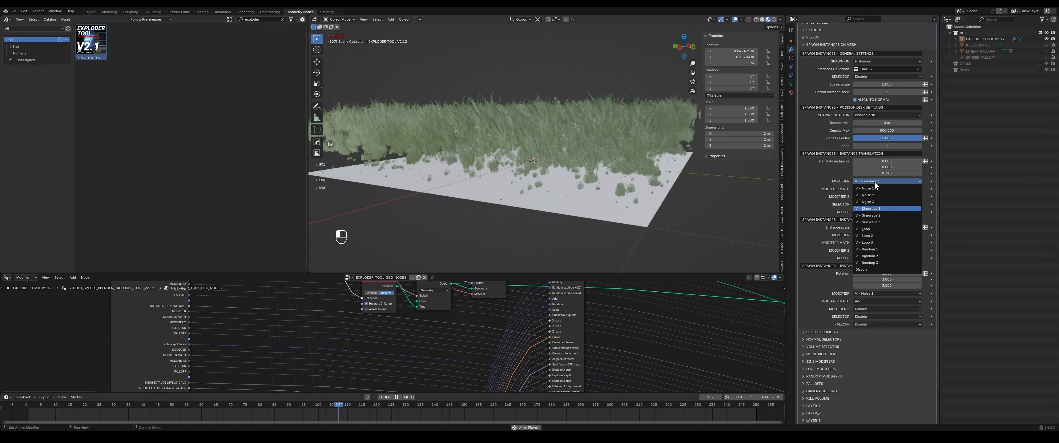
left_click(862, 269)
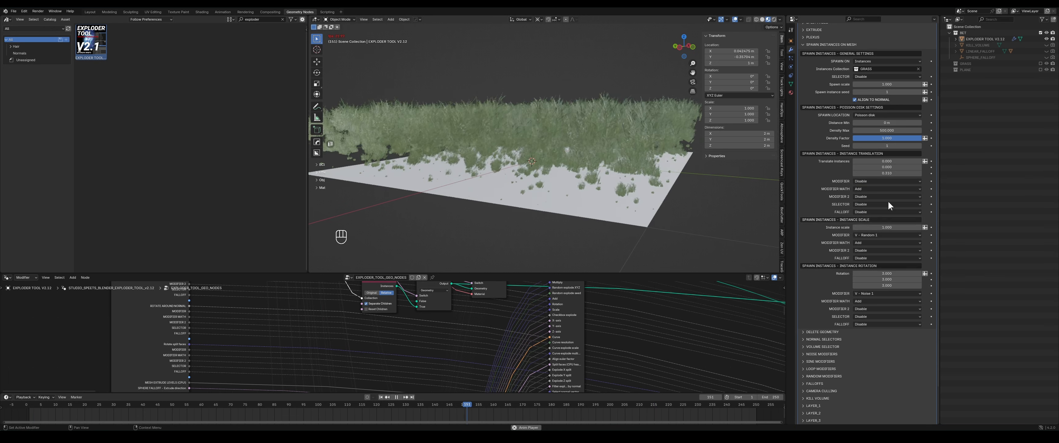
Step: Lower the grass instances by setting the Z value of Translate instances to 0.05
left_click_drag(893, 174, 869, 174)
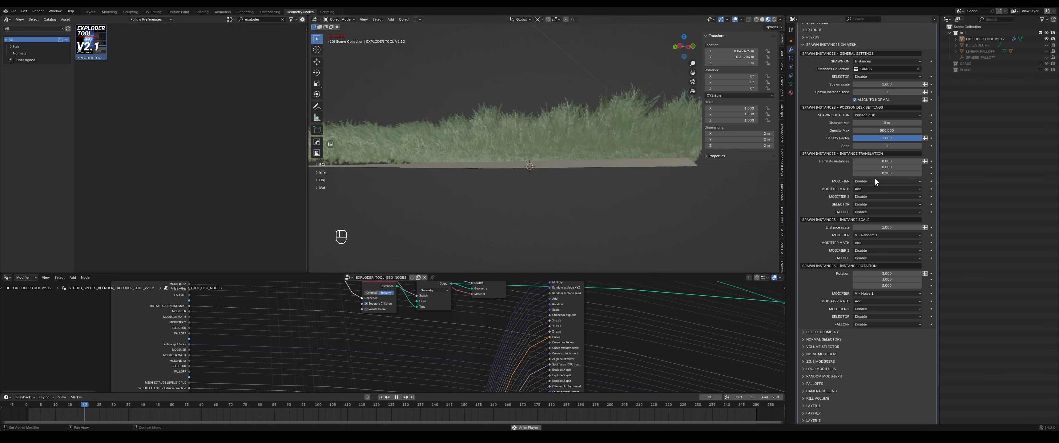
left_click(883, 174)
type(".05")
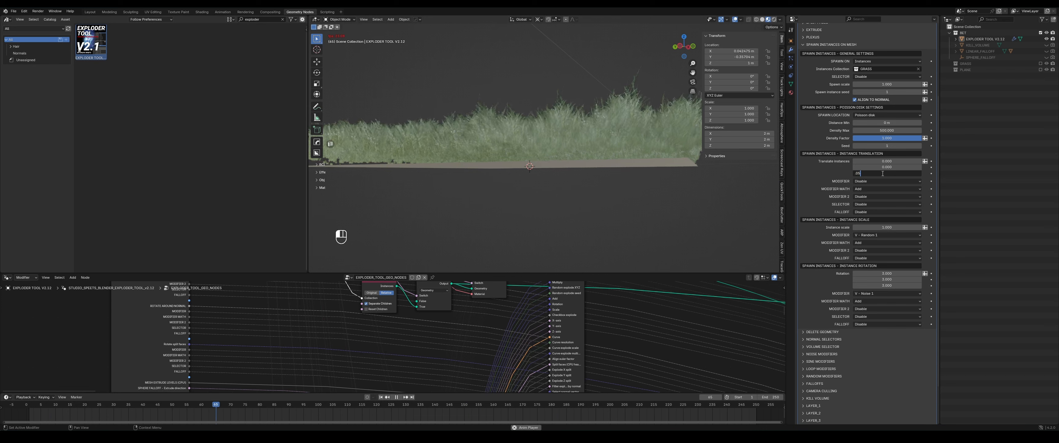
key("Return")
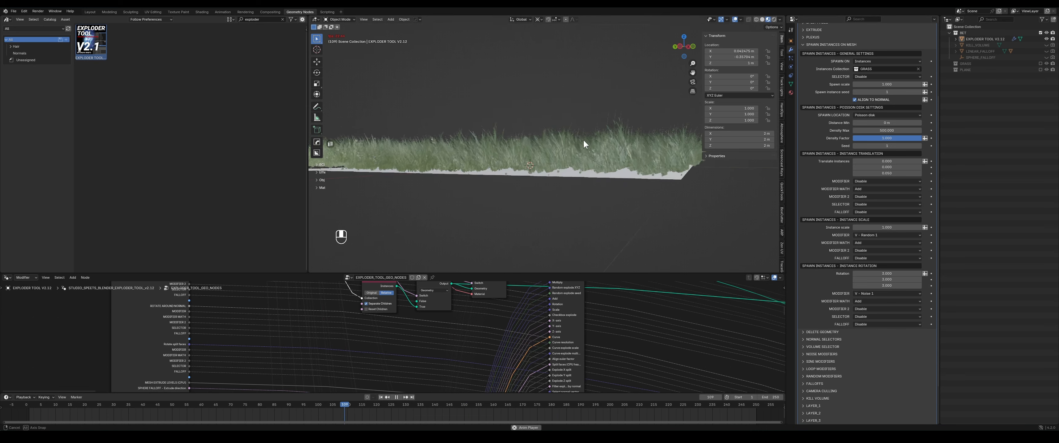
Step: Try a lower Spawn scale in the general spawn settings and reset it to 1
middle_click_drag(583, 139, 588, 198)
scroll(594, 156, "up", 4)
scroll(585, 196, "down", 5)
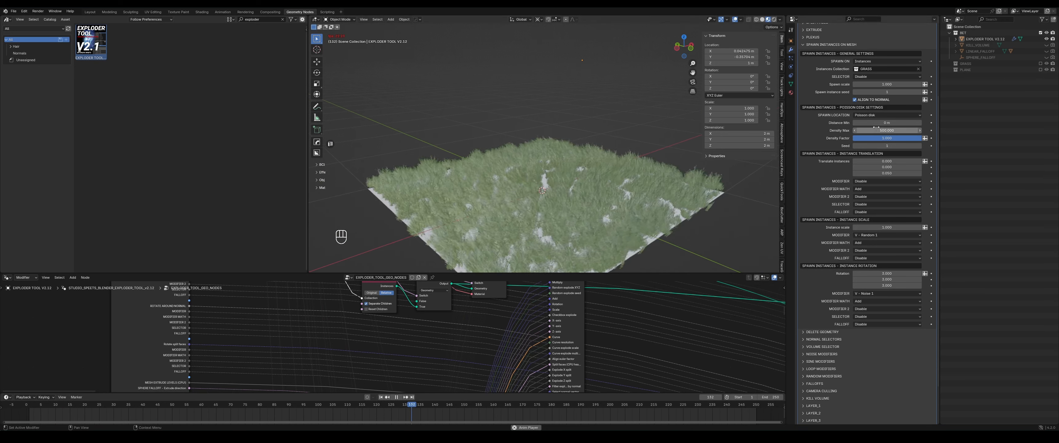
scroll(809, 127, "up", 3)
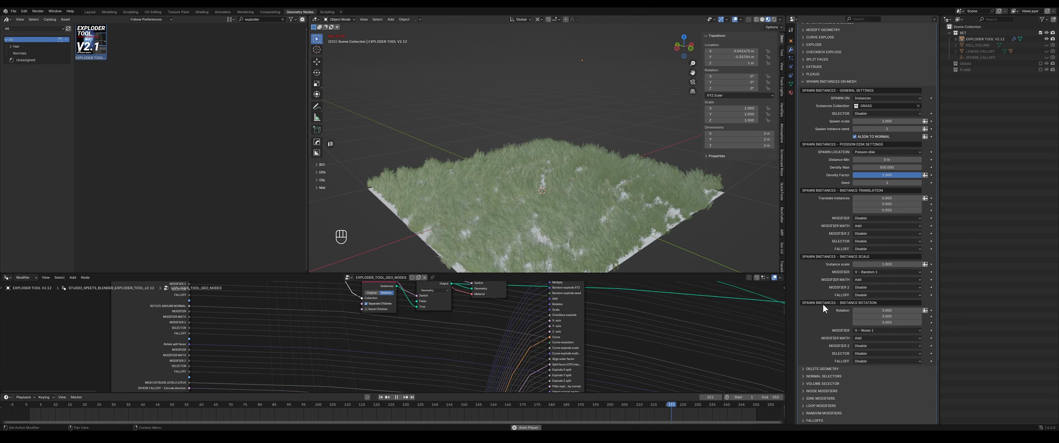
mouse_move(885, 122)
left_mouse_down()
mouse_move(906, 122)
mouse_move(858, 121)
mouse_move(920, 122)
mouse_move(883, 122)
left_mouse_up()
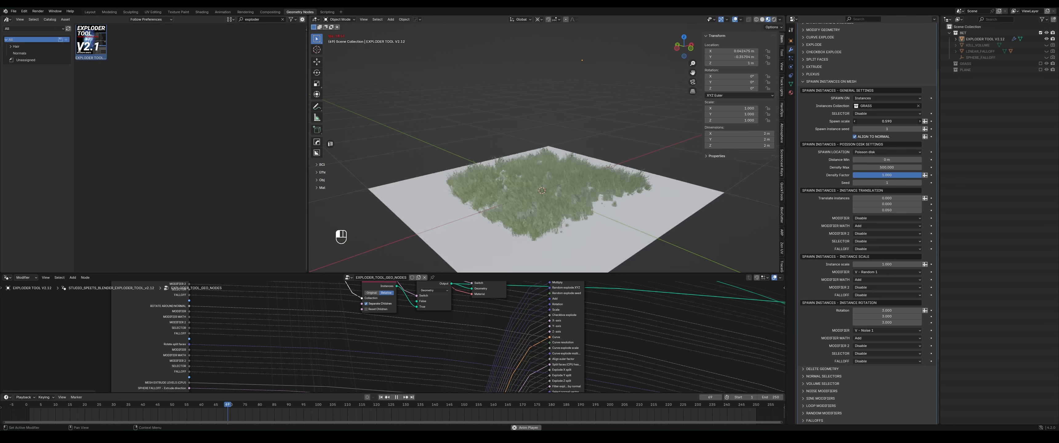
left_click(883, 121)
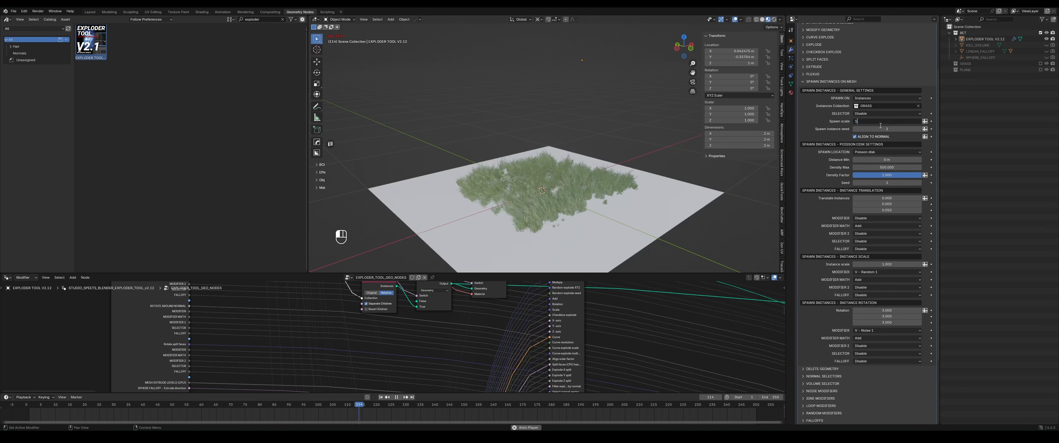
key("Return")
middle_click_drag(687, 168, 593, 197)
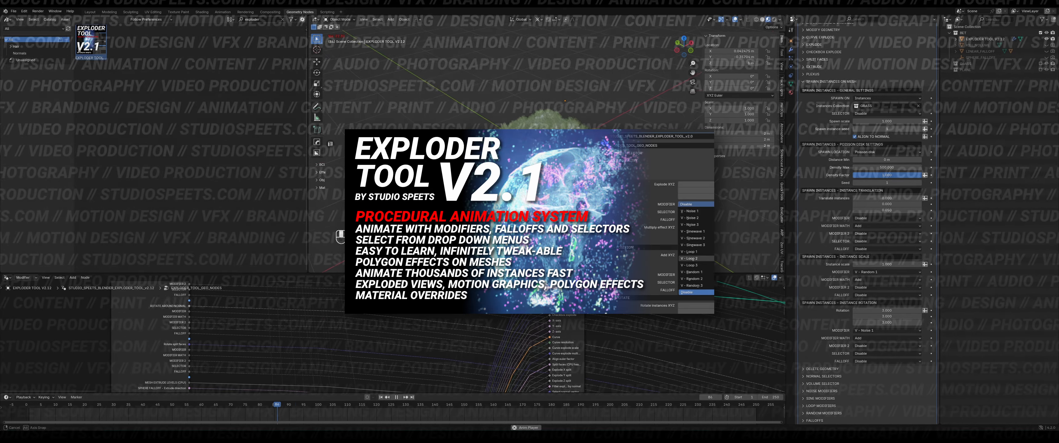